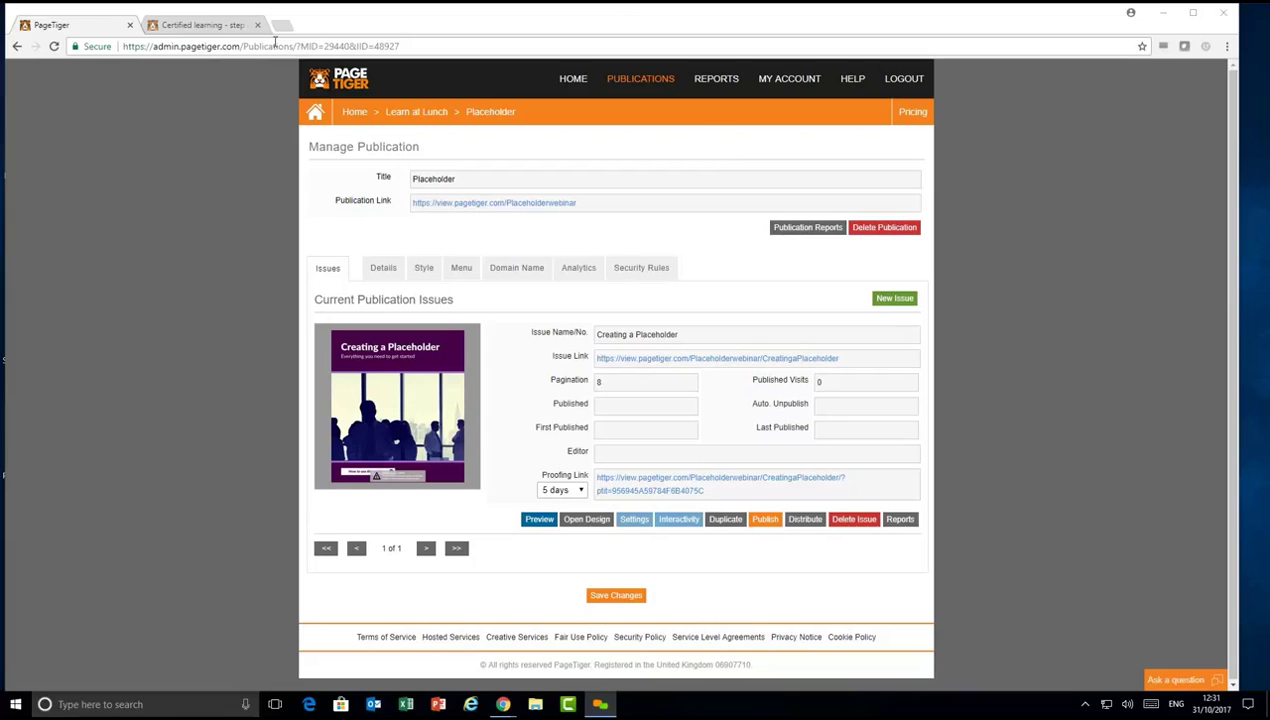
# Review the Placeholders section of the Certified learning step one help article, then return to the publication management page
pyautogui.click(205, 26)
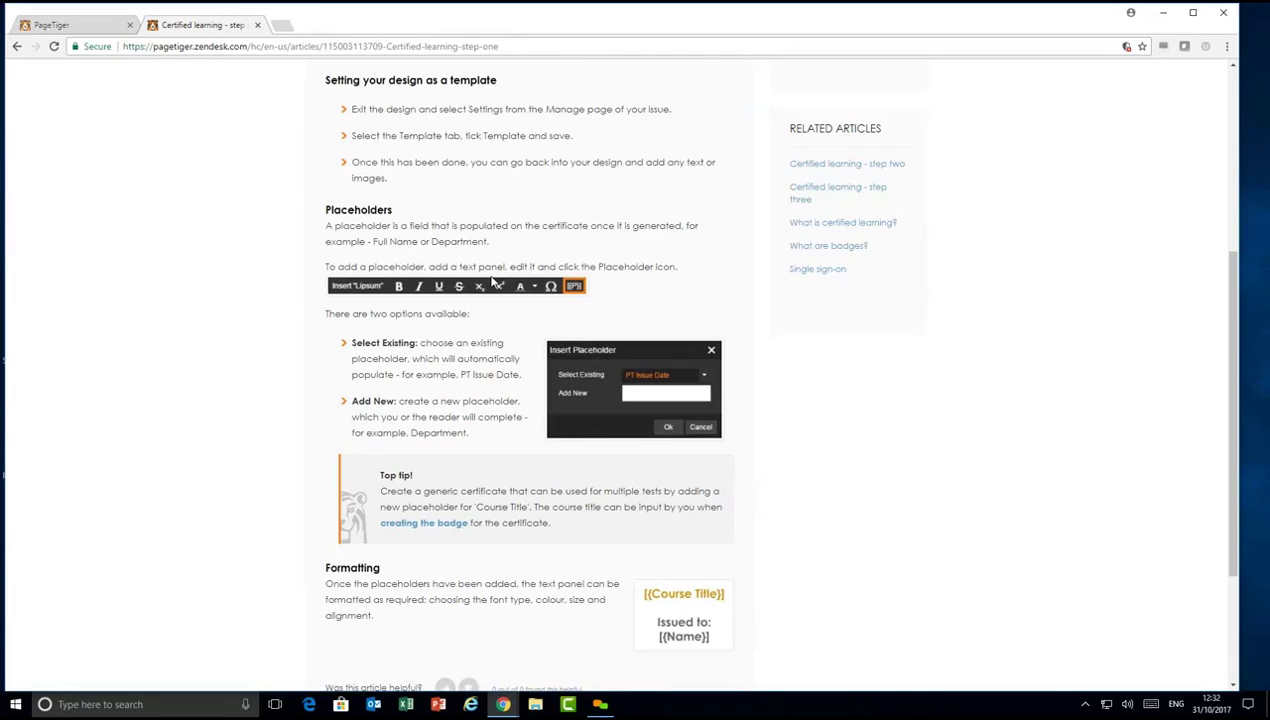
pyautogui.moveTo(393, 210); pyautogui.dragTo(322, 212)
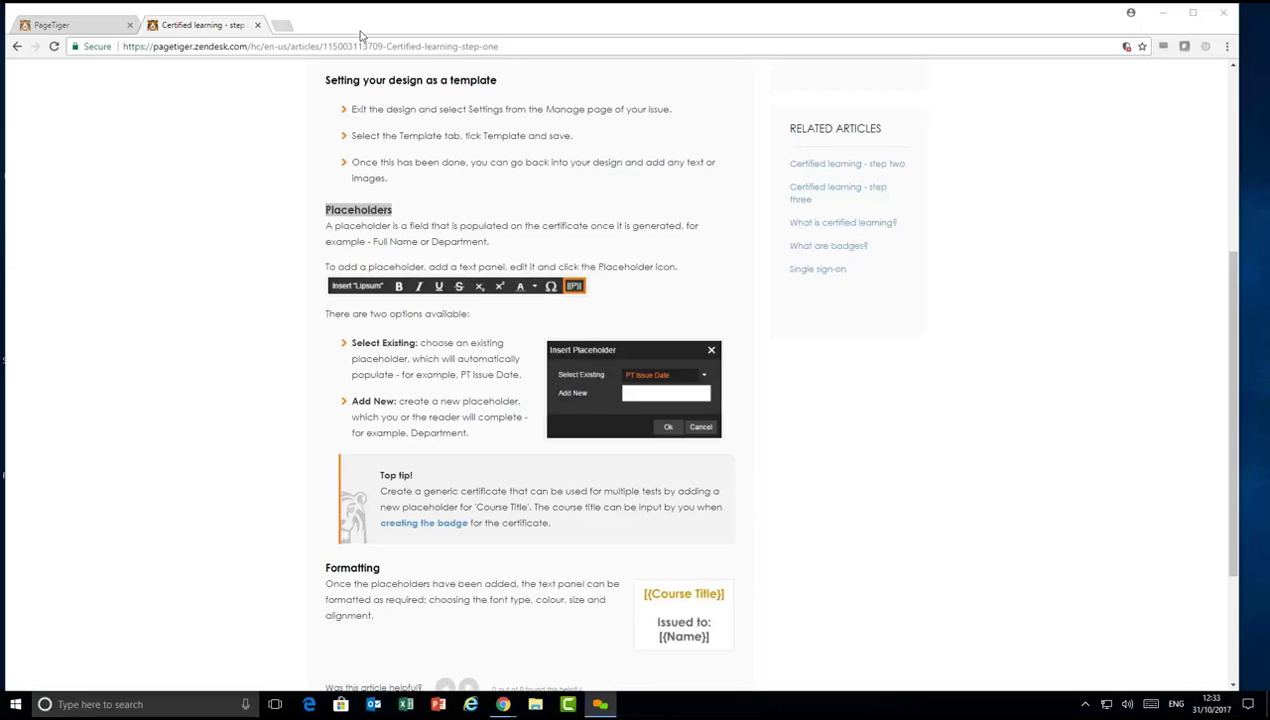
pyautogui.click(100, 28)
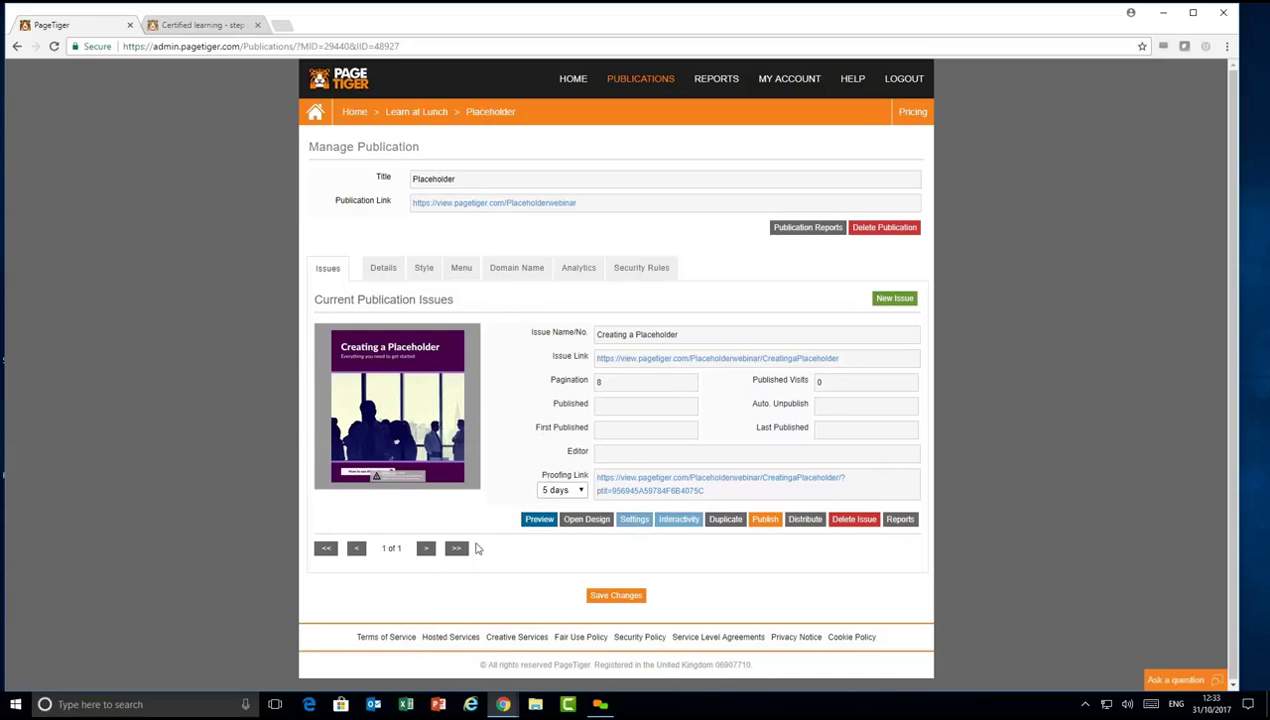
# Flag the Creating a Placeholder issue as a template named Placeholder in its settings and save the changes
pyautogui.click(633, 520)
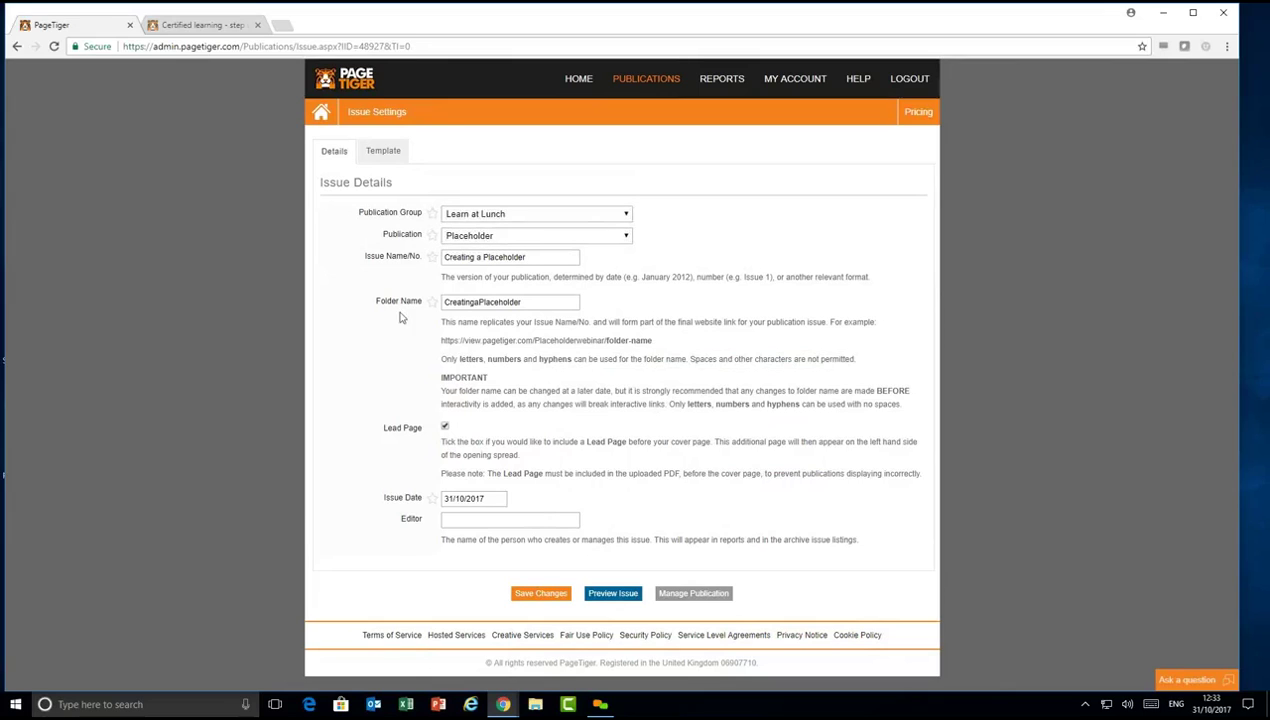
pyautogui.click(384, 155)
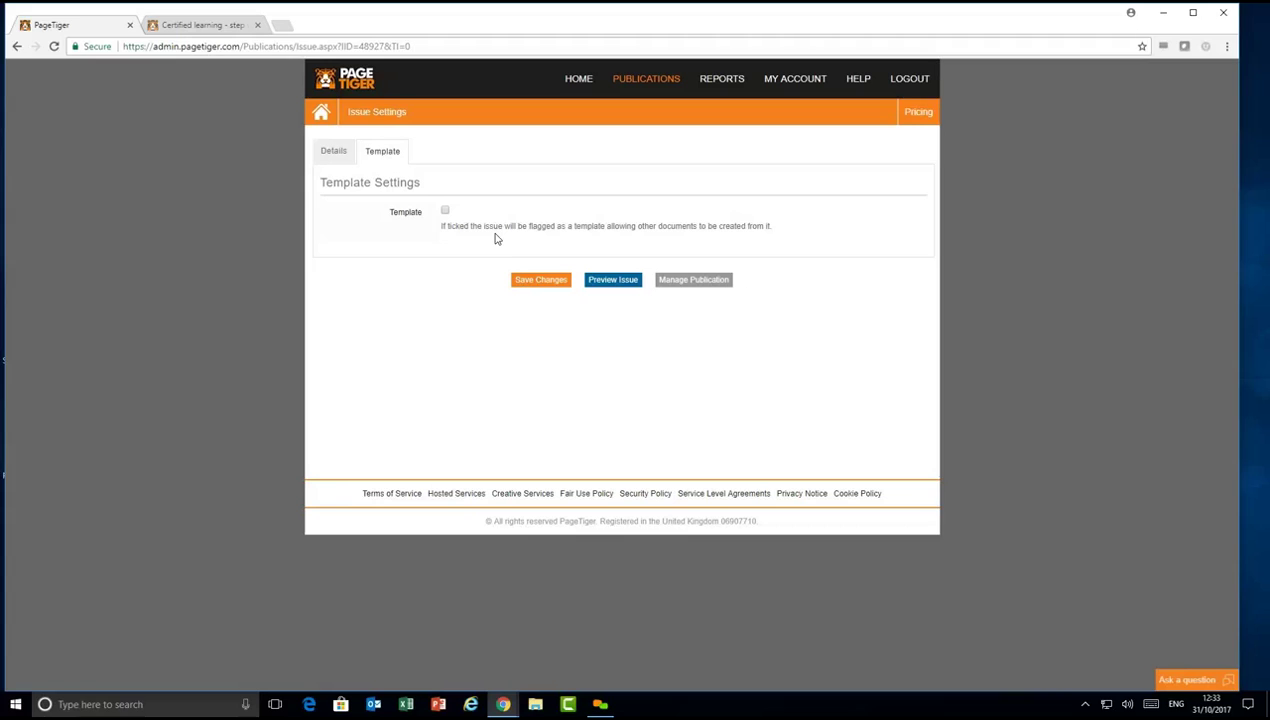
pyautogui.click(446, 214)
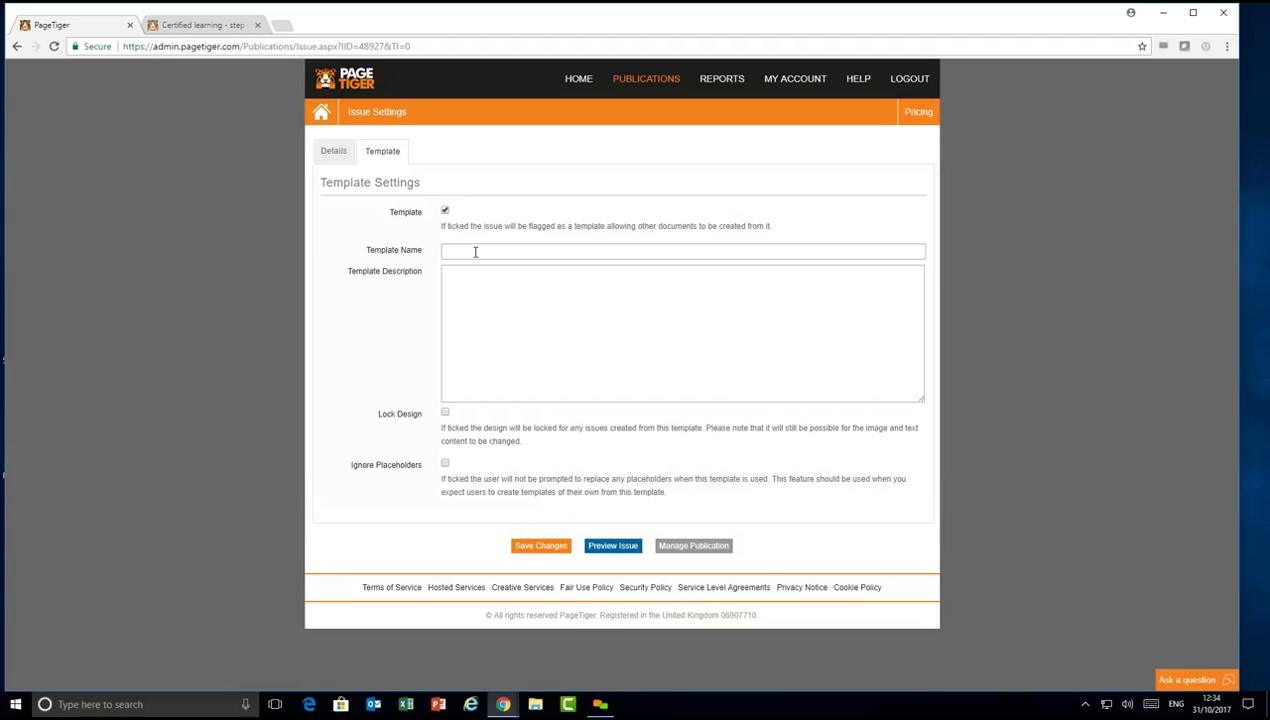
pyautogui.write('Placeholder')
pyautogui.moveTo(424, 466); pyautogui.dragTo(348, 479)
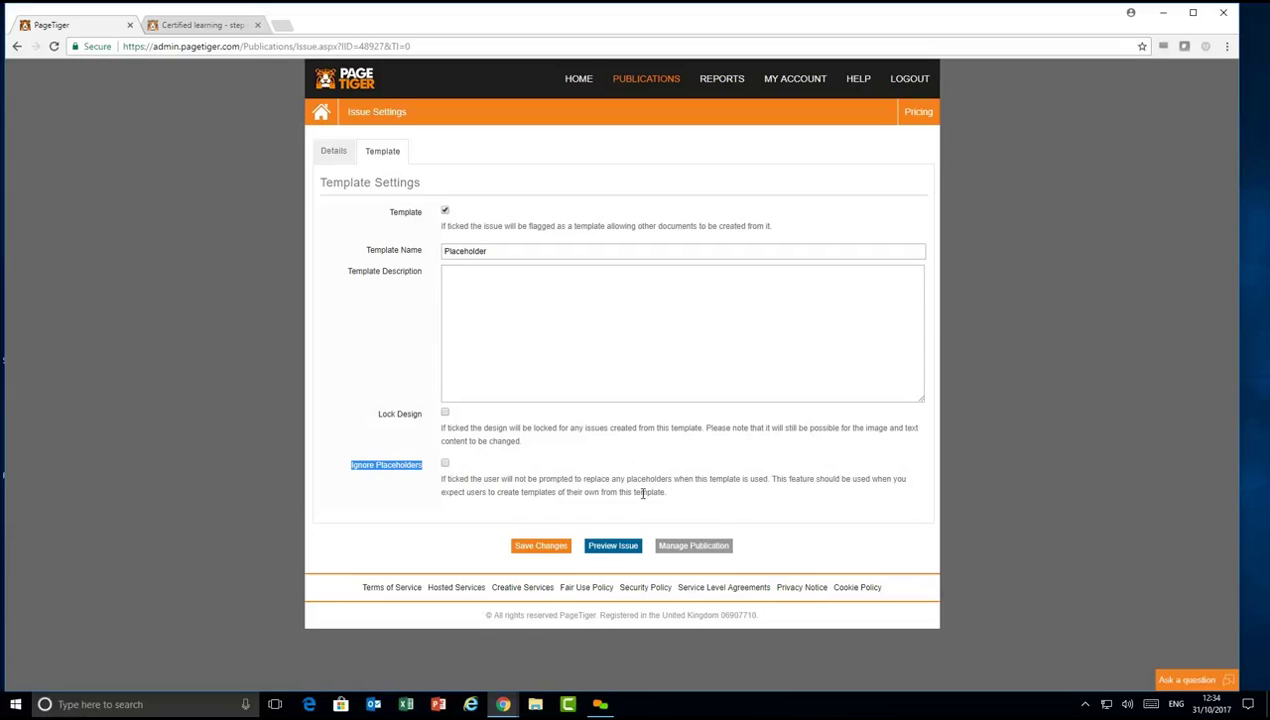
pyautogui.click(466, 490)
pyautogui.click(527, 550)
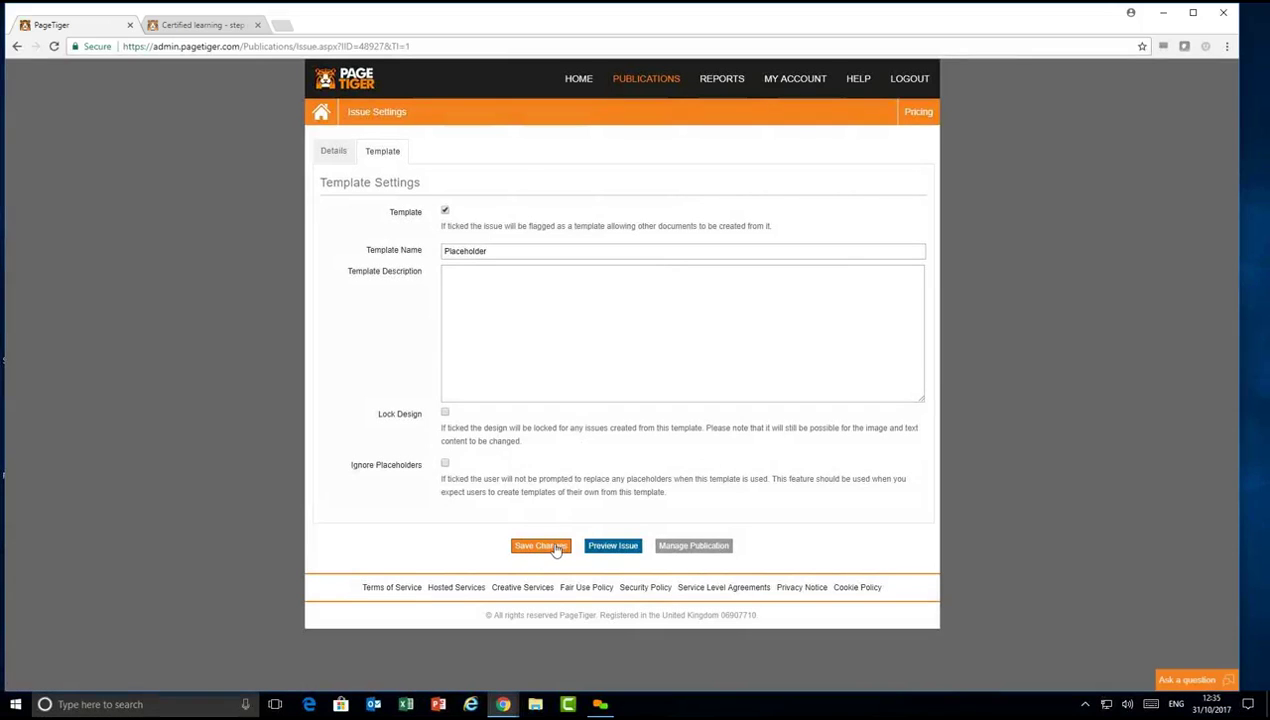
# Open the issue's design and replace the cover strapline text with "Issued to:"
pyautogui.click(683, 552)
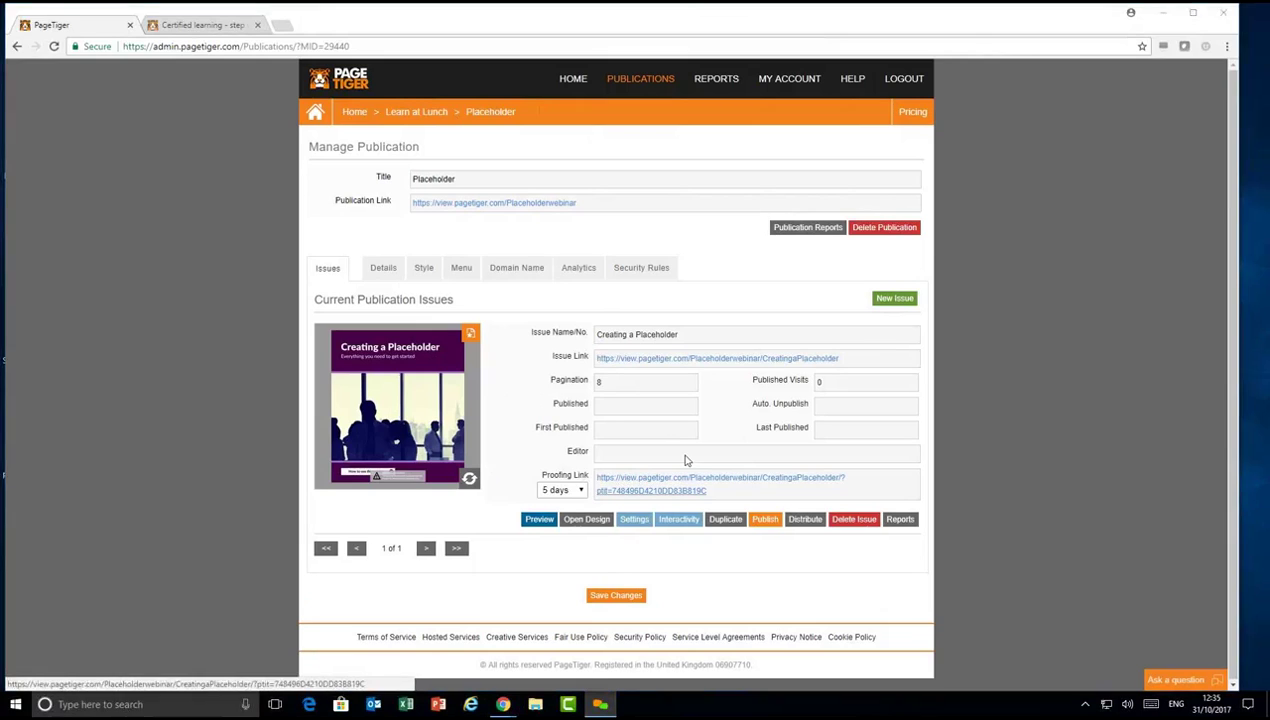
pyautogui.click(578, 522)
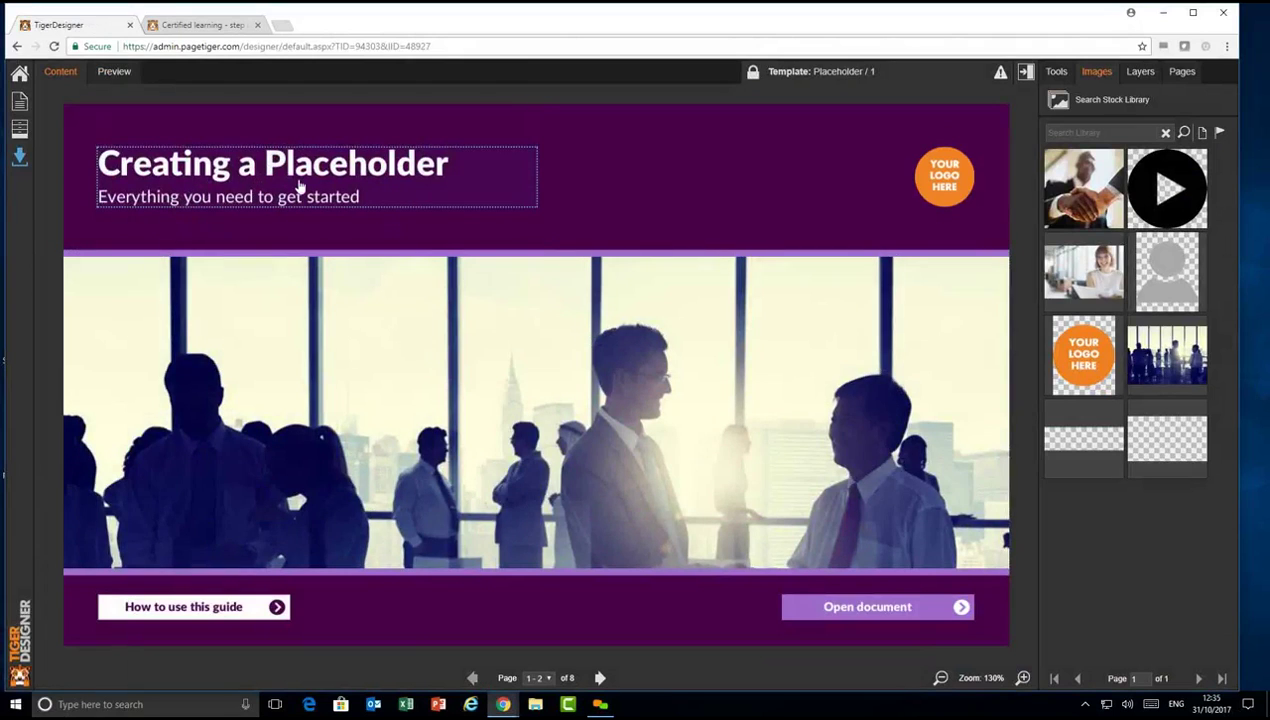
pyautogui.click(224, 201)
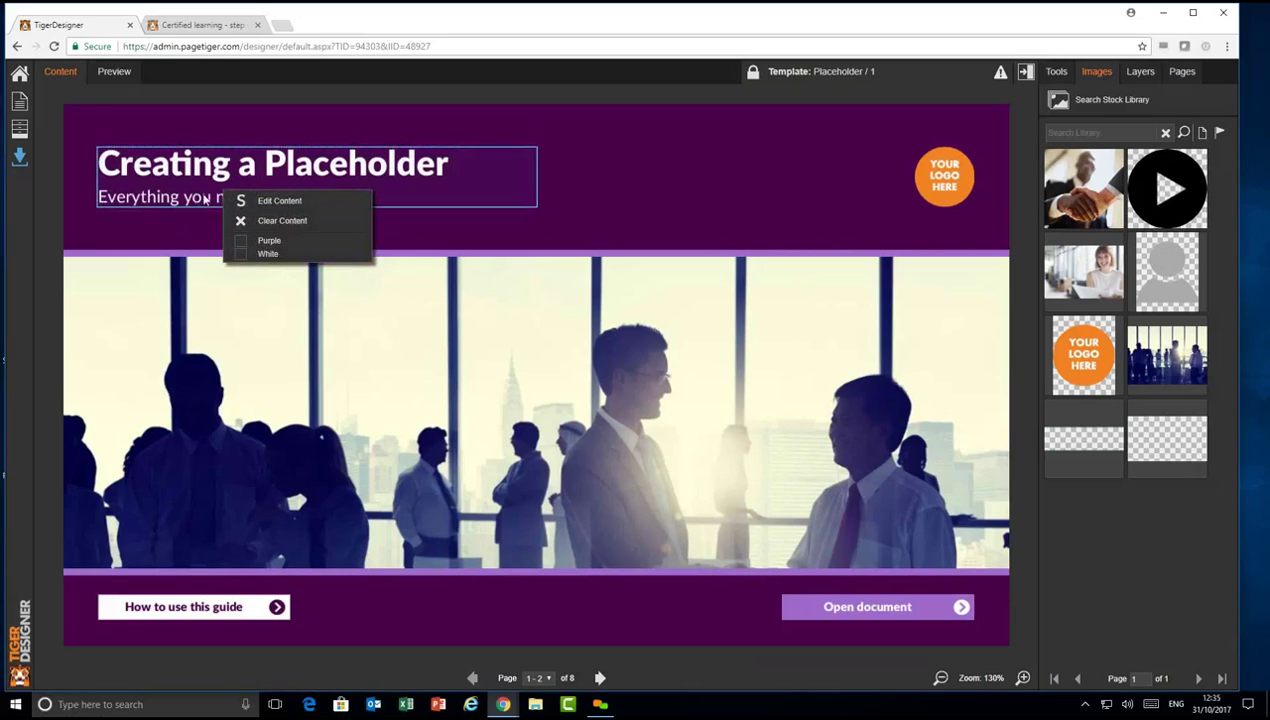
pyautogui.click(280, 203)
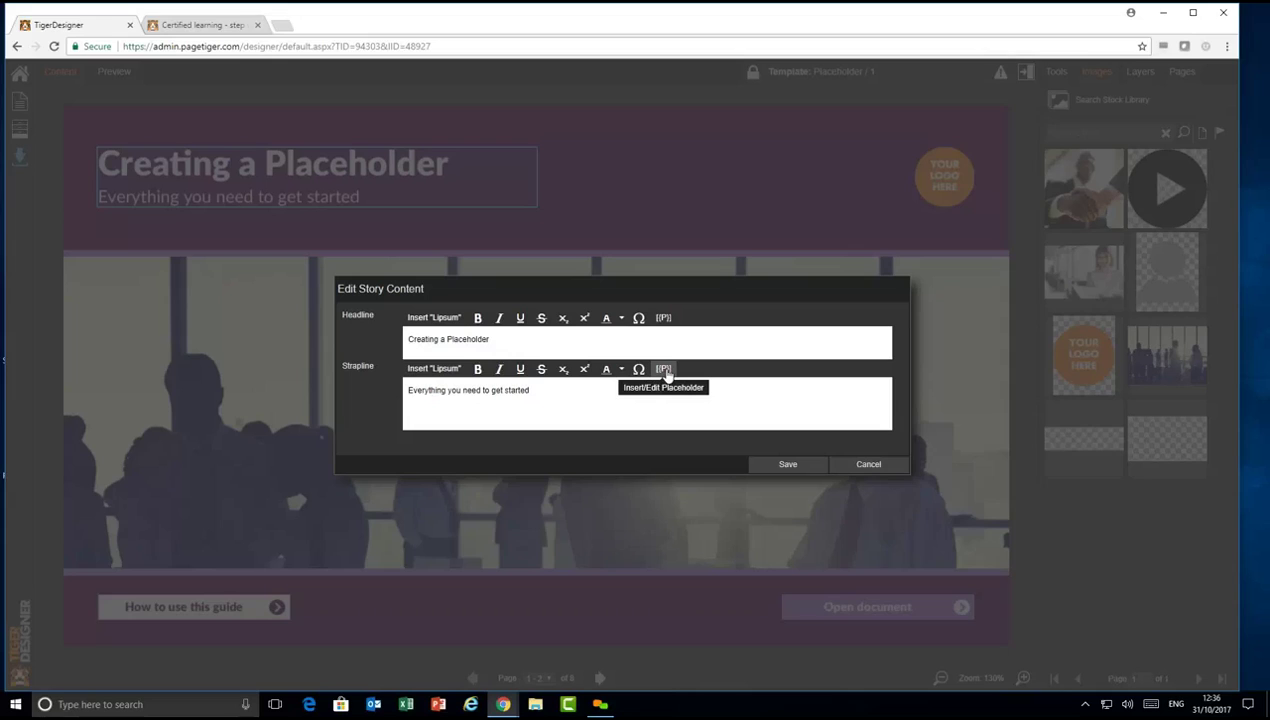
pyautogui.moveTo(531, 390); pyautogui.dragTo(407, 393)
pyautogui.press('BackSpace')
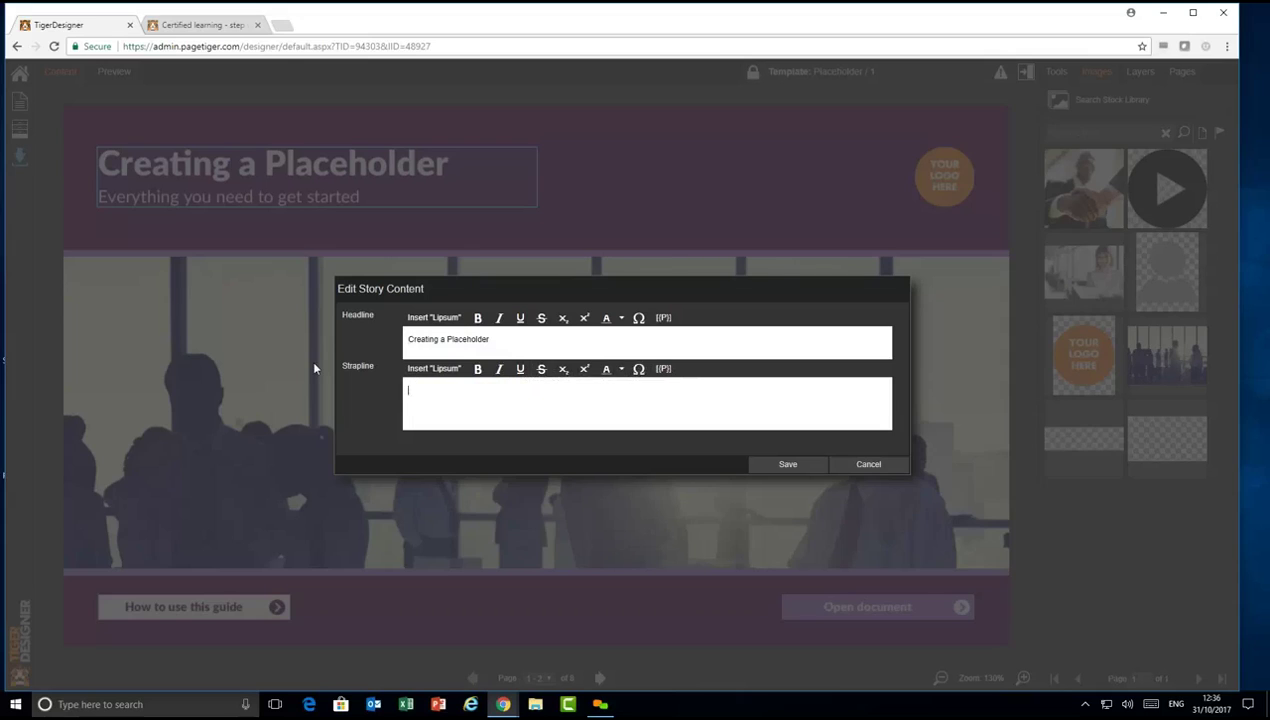
pyautogui.write('Issued to:')
# Insert a new placeholder named CandidateName after "Issued to:" in the strapline and save the story content
pyautogui.click(662, 370)
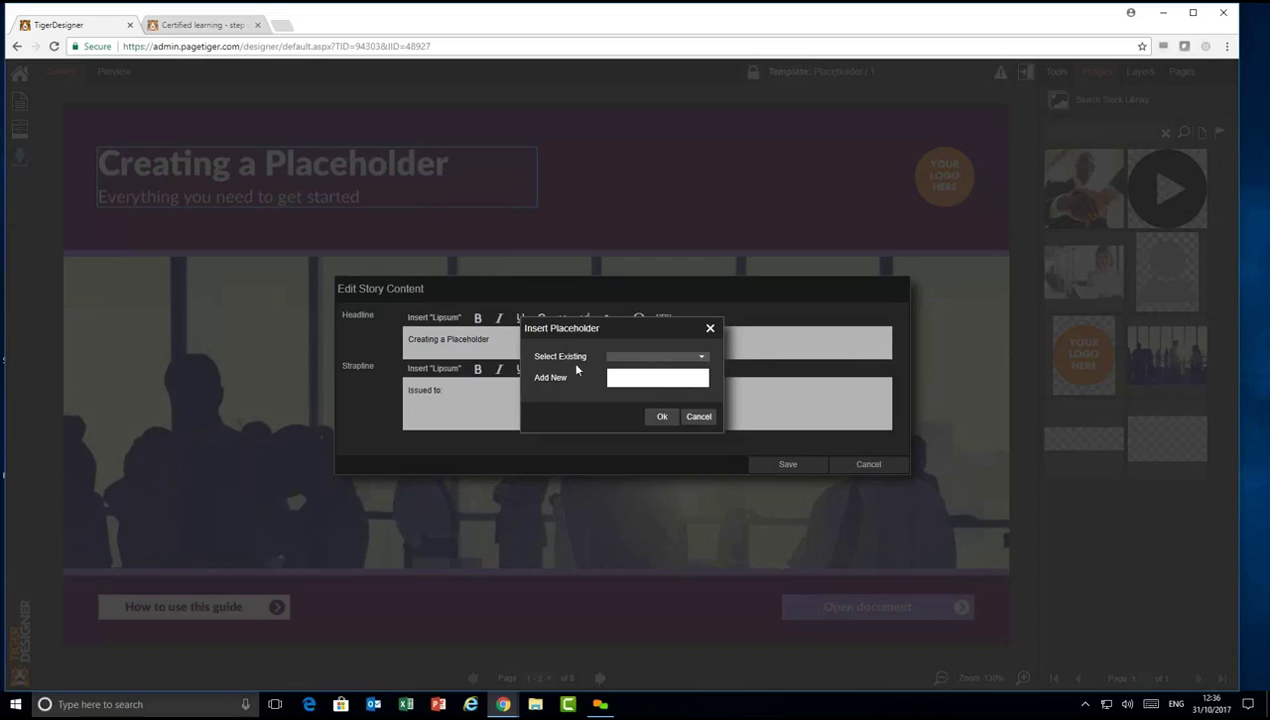
pyautogui.click(704, 358)
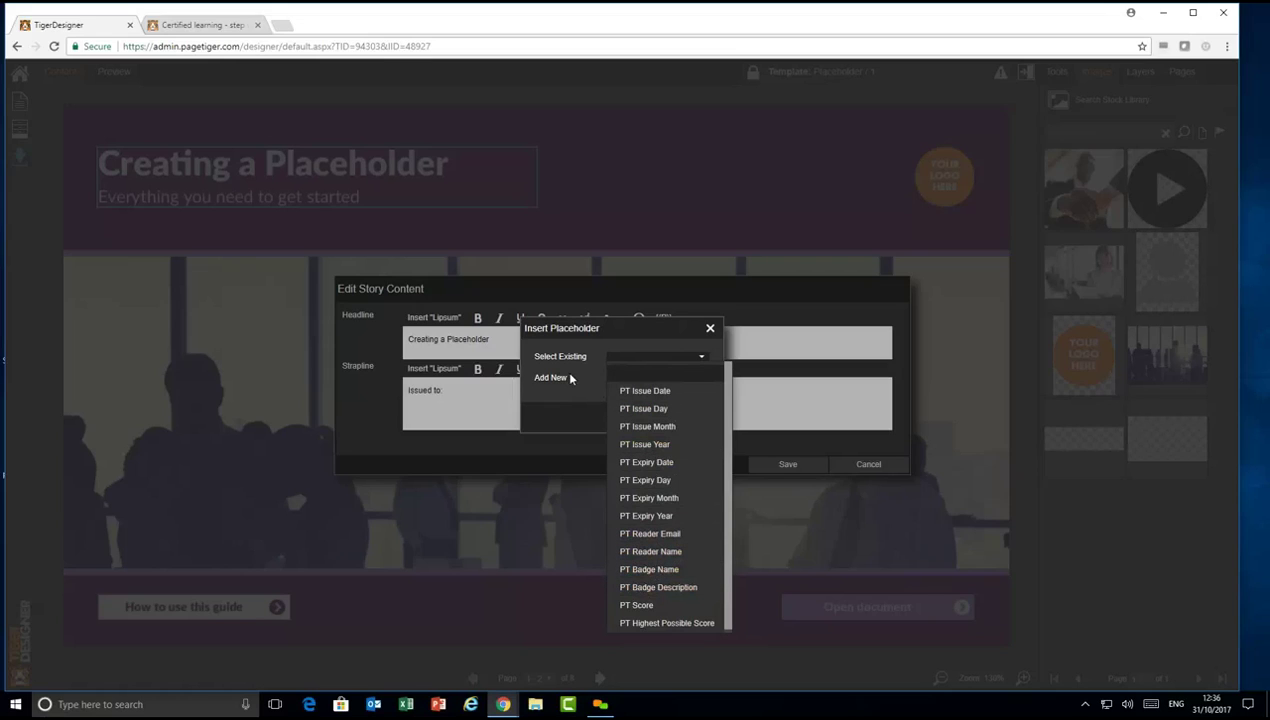
pyautogui.click(703, 361)
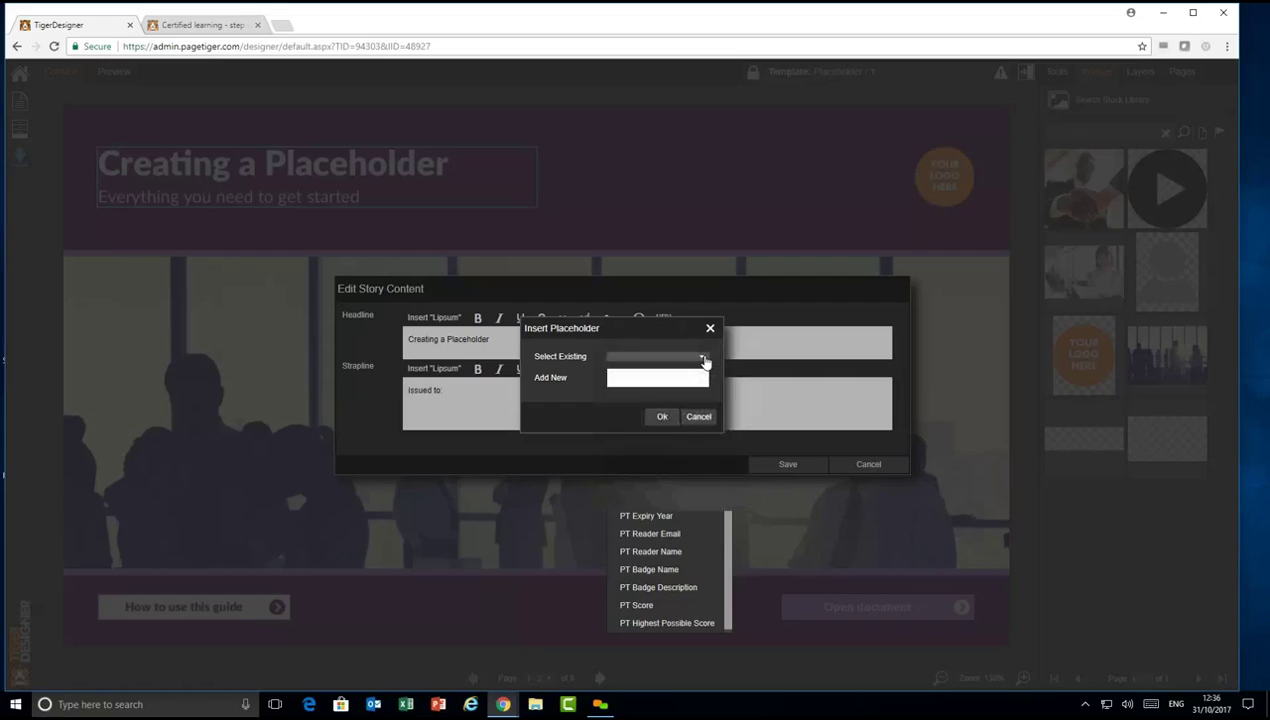
pyautogui.click(637, 380)
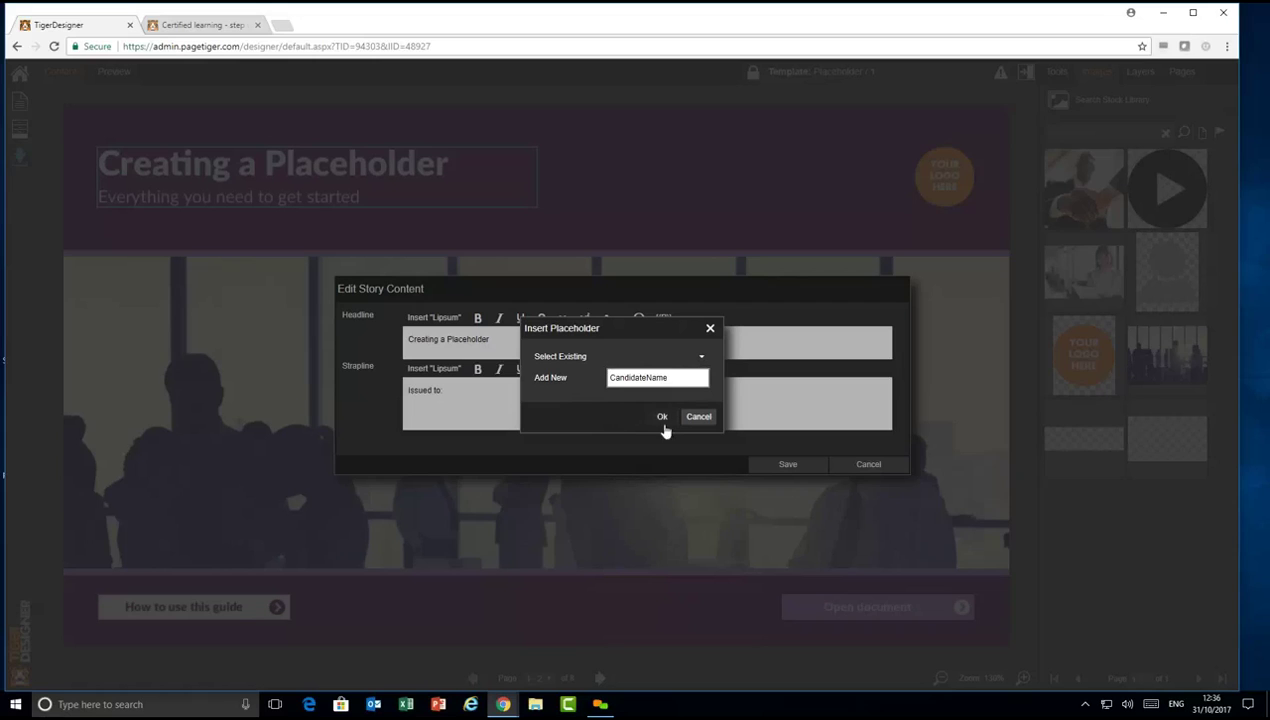
pyautogui.click(661, 417)
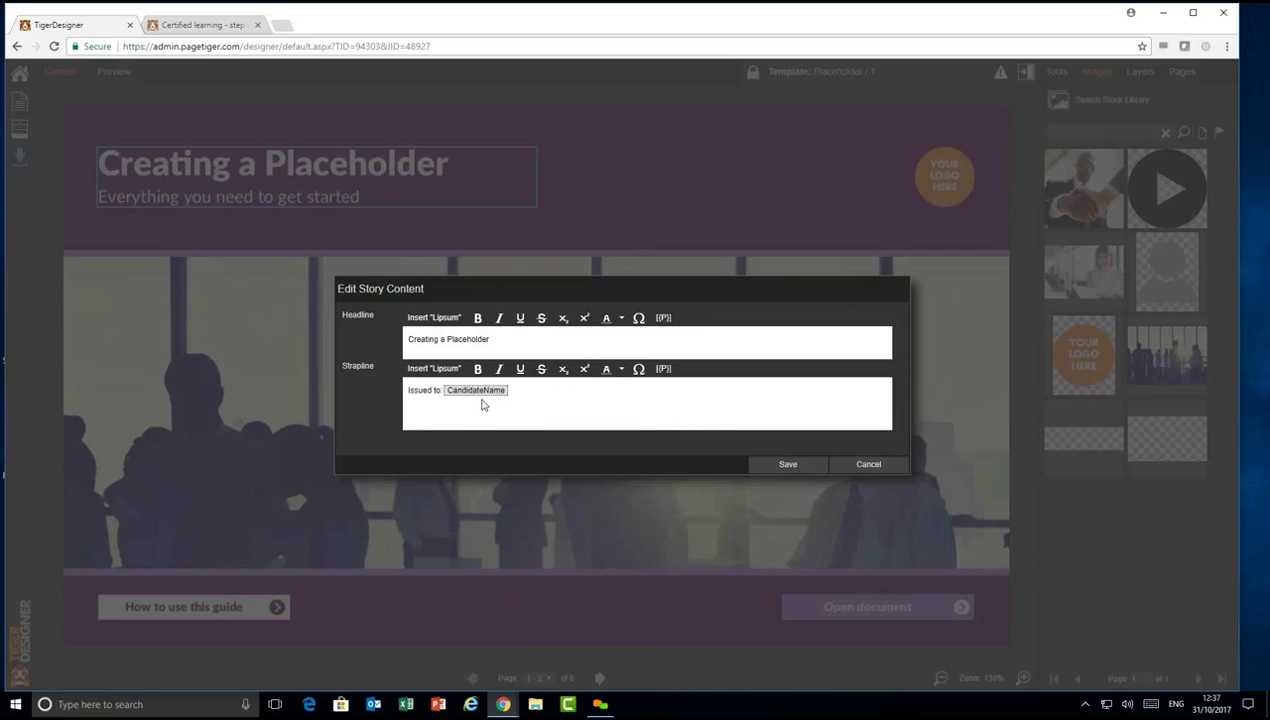
pyautogui.click(788, 466)
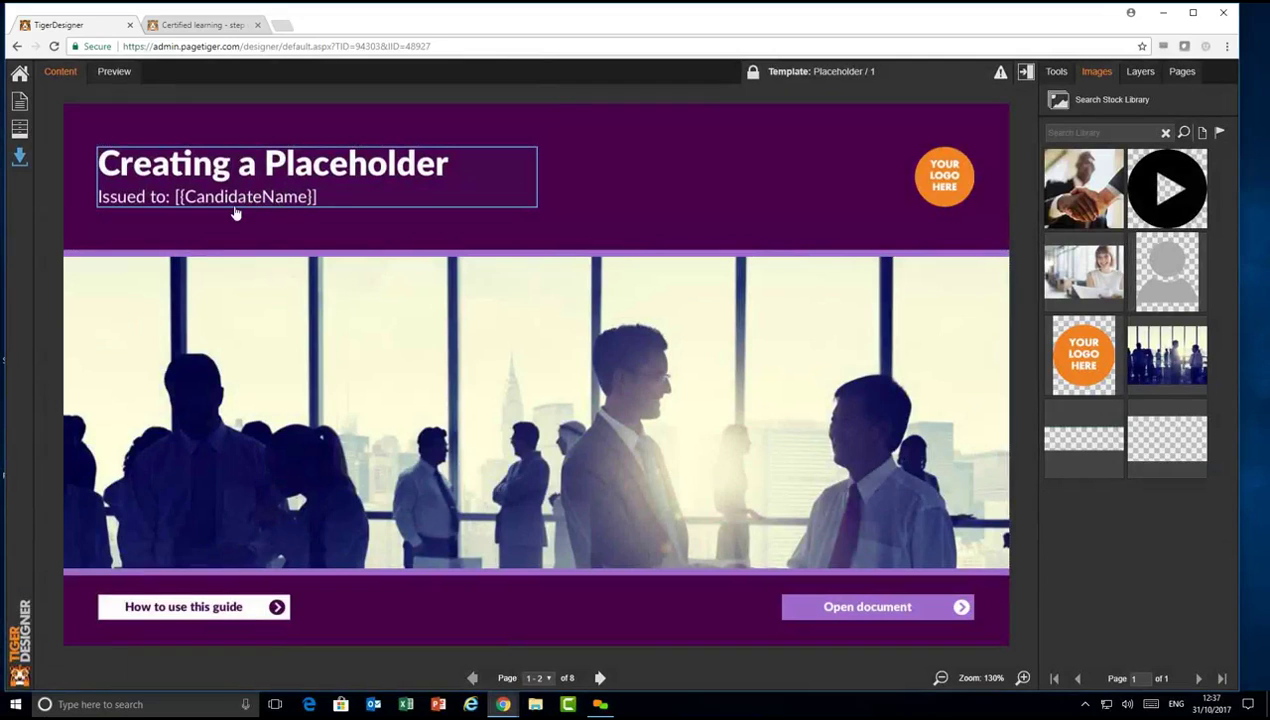
# Update the issue with the edited design and return to its publication management page
pyautogui.click(19, 156)
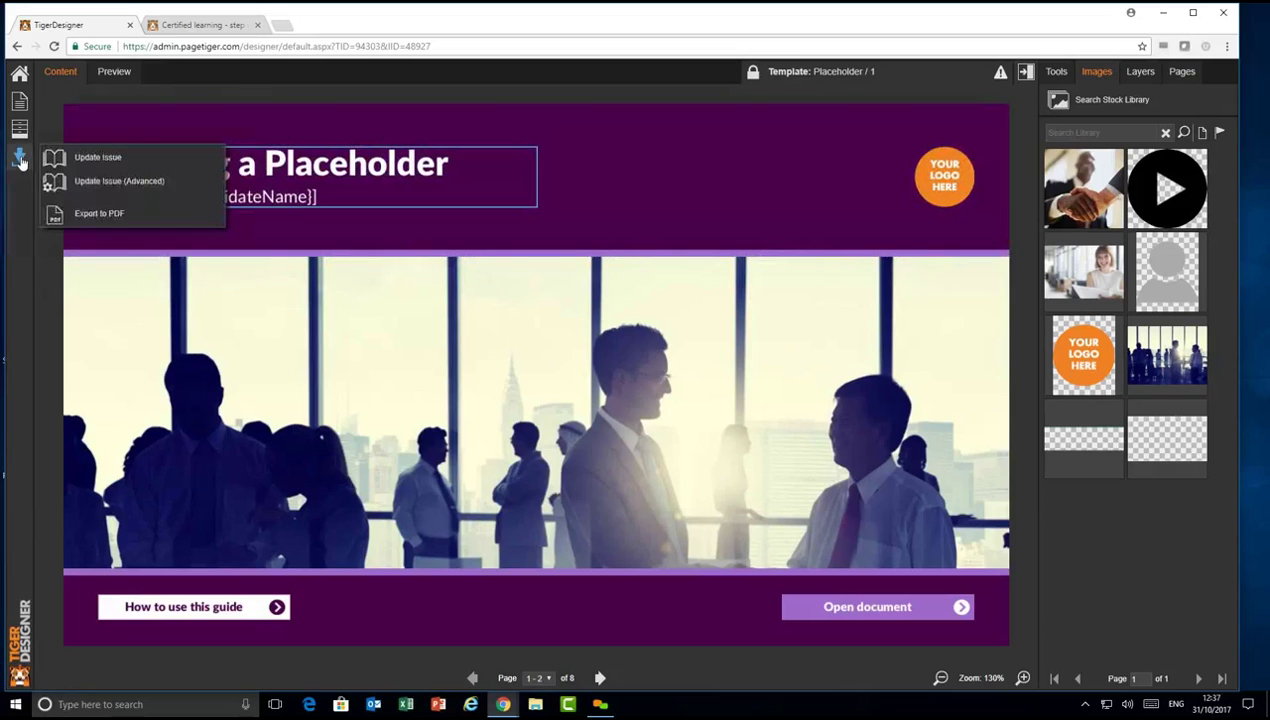
pyautogui.click(130, 158)
pyautogui.click(580, 497)
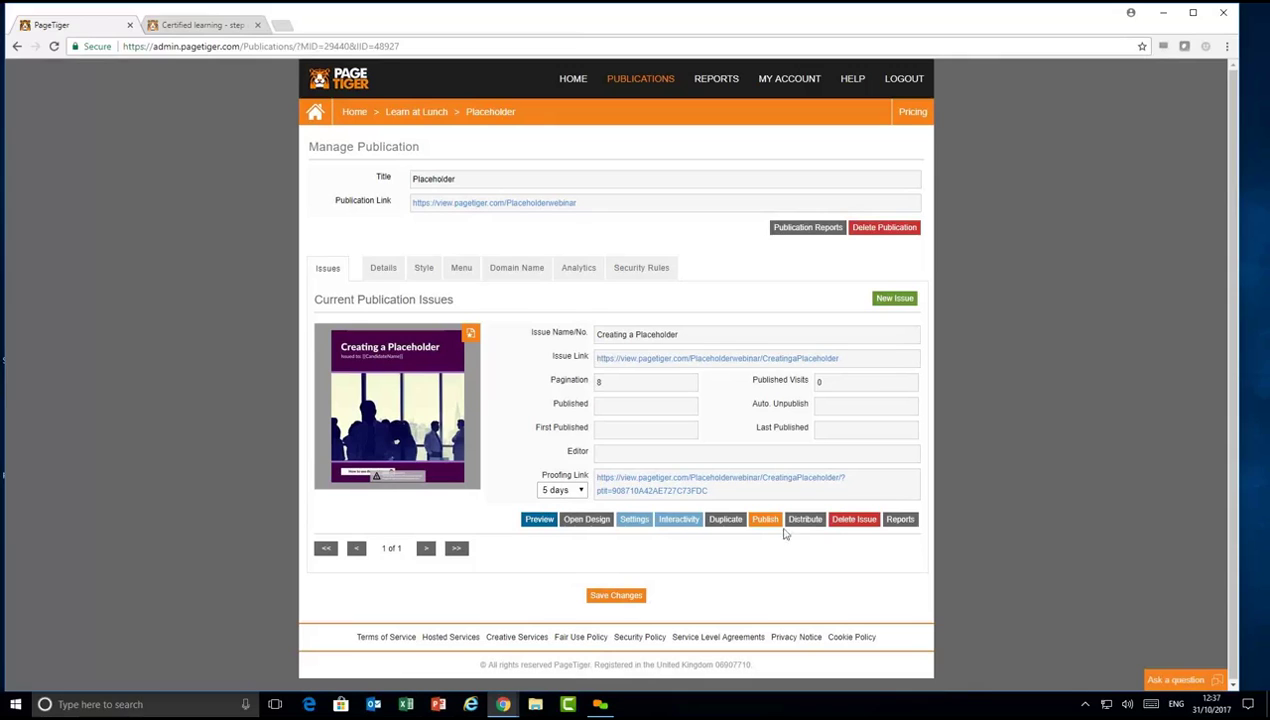
# Start a new issue from a design, using the Placeholder template in the layout library
pyautogui.click(896, 304)
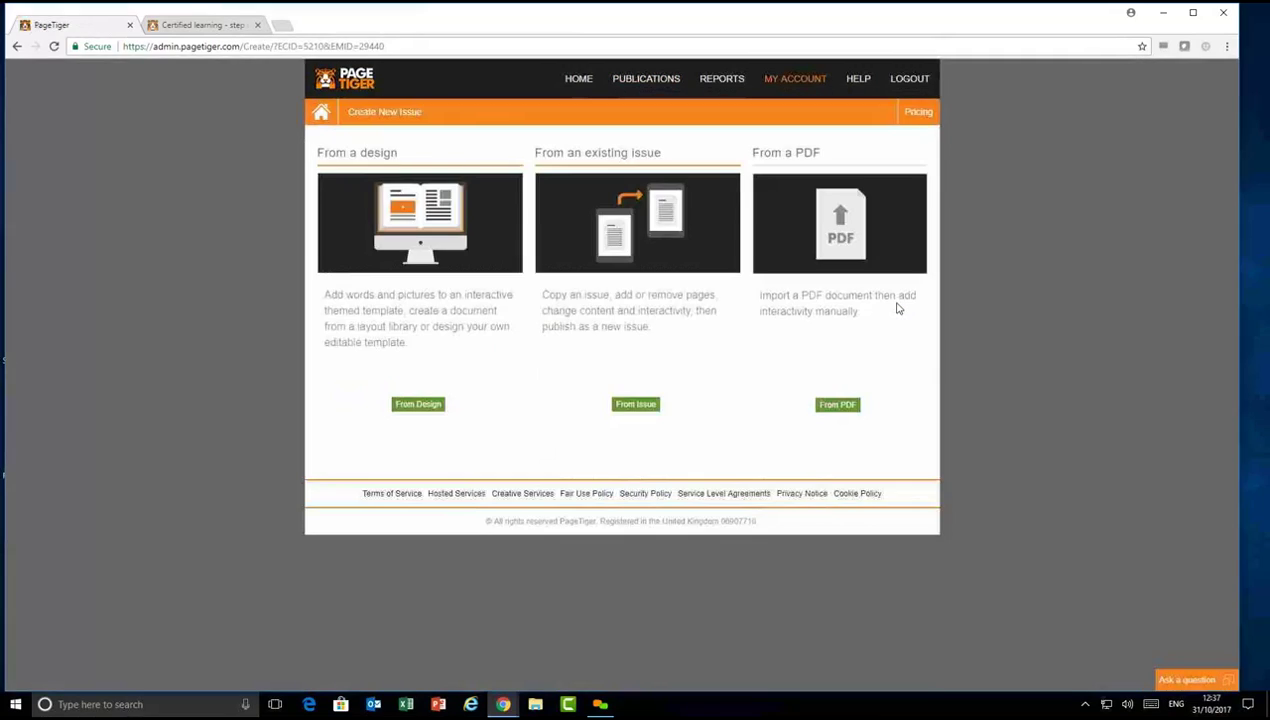
pyautogui.click(418, 405)
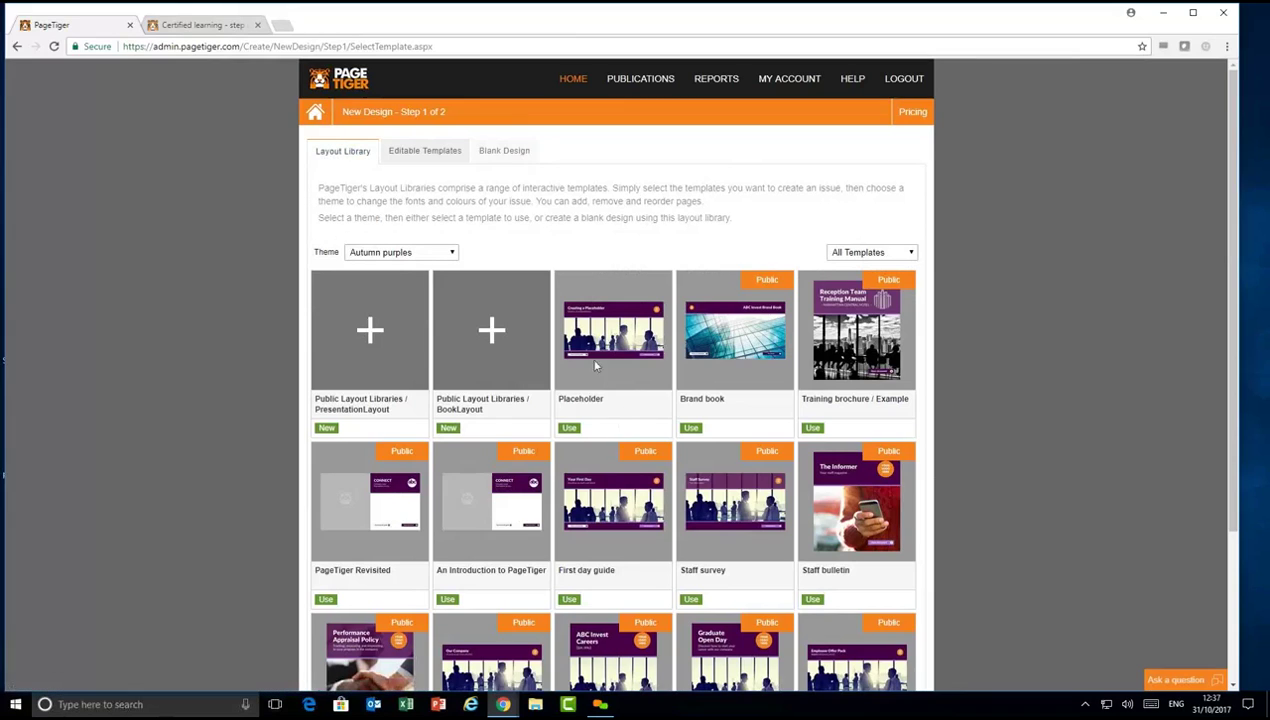
pyautogui.click(568, 429)
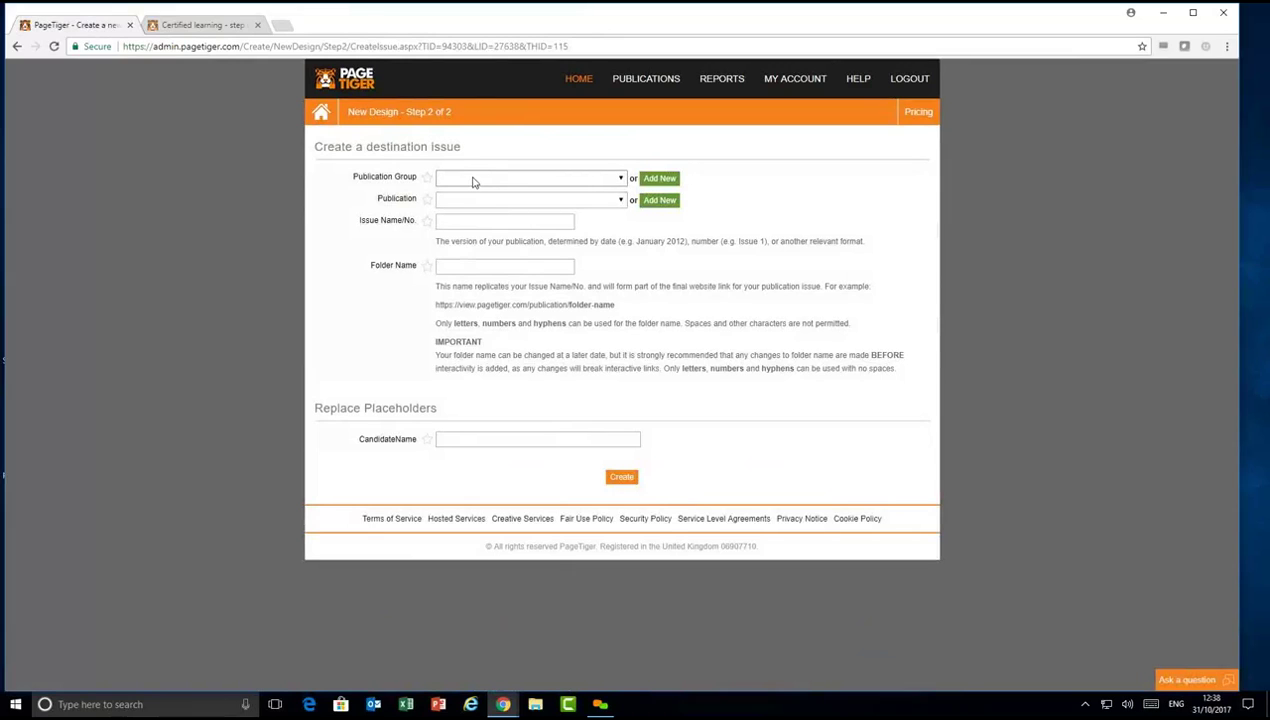
# Assign the new issue to the Learn at Lunch group and Placeholder publication, with issue name 2 and a folder name
pyautogui.moveTo(441, 407); pyautogui.dragTo(316, 424)
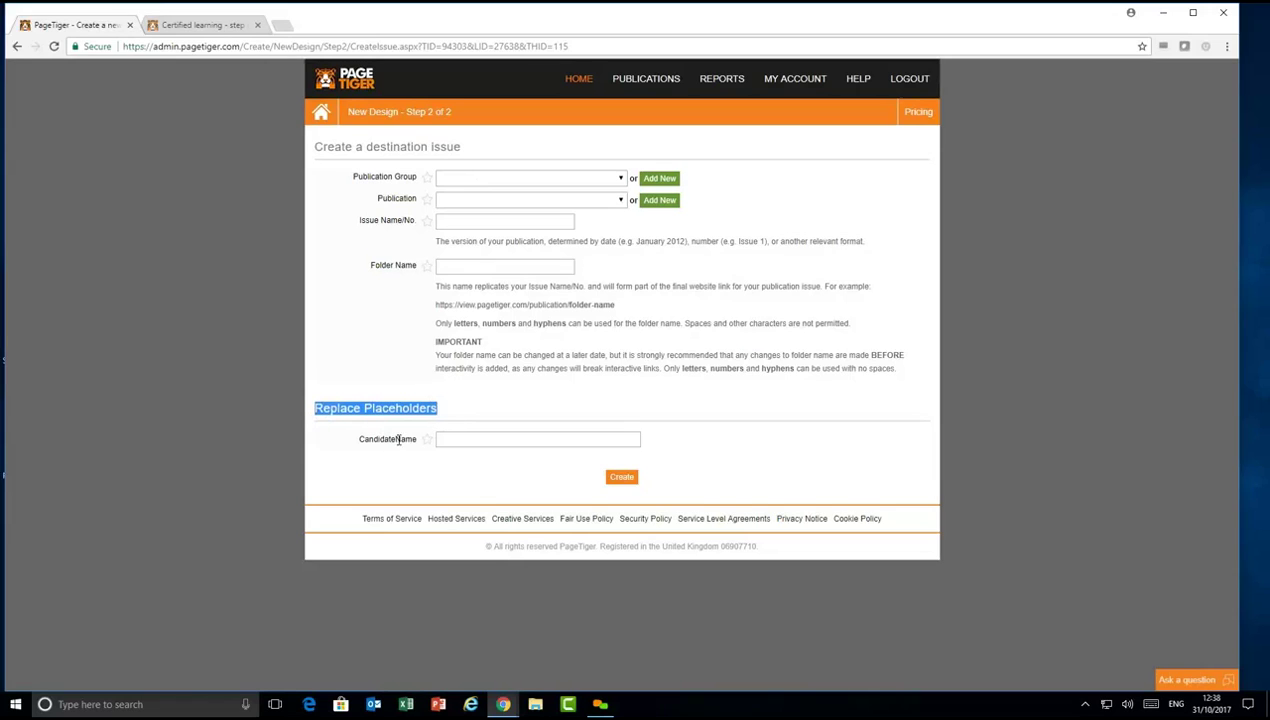
pyautogui.click(460, 440)
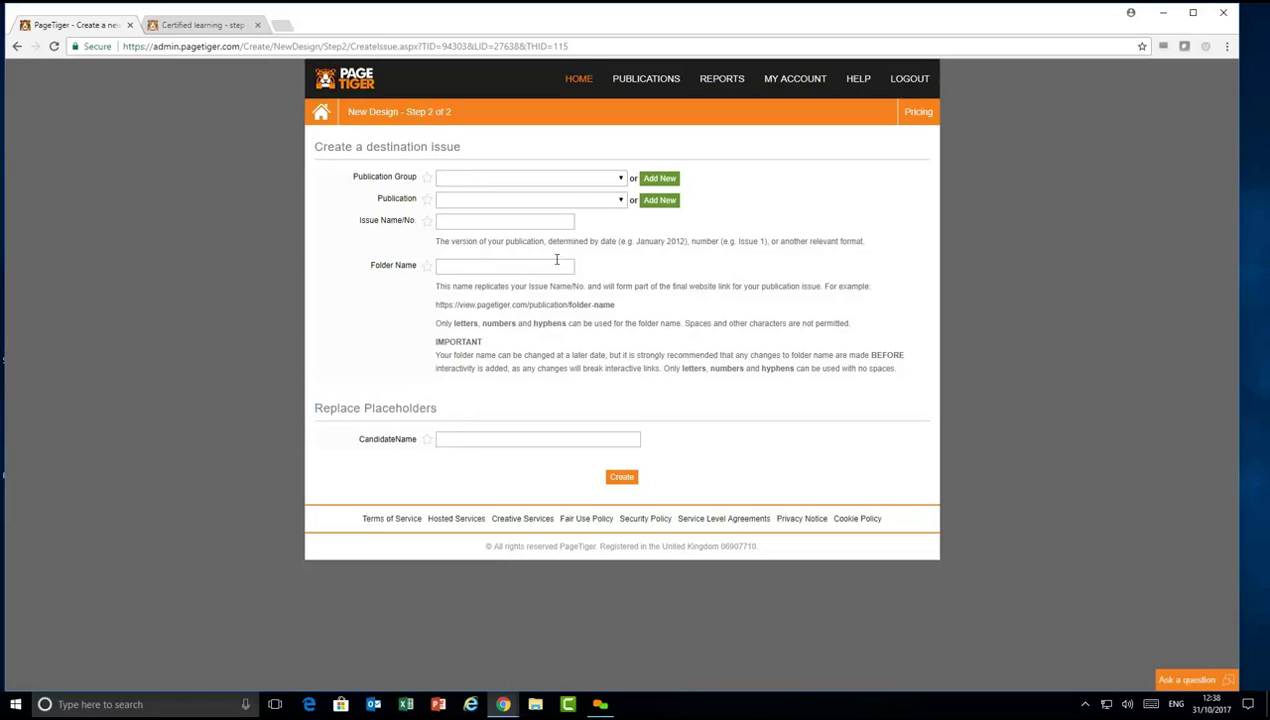
pyautogui.click(578, 182)
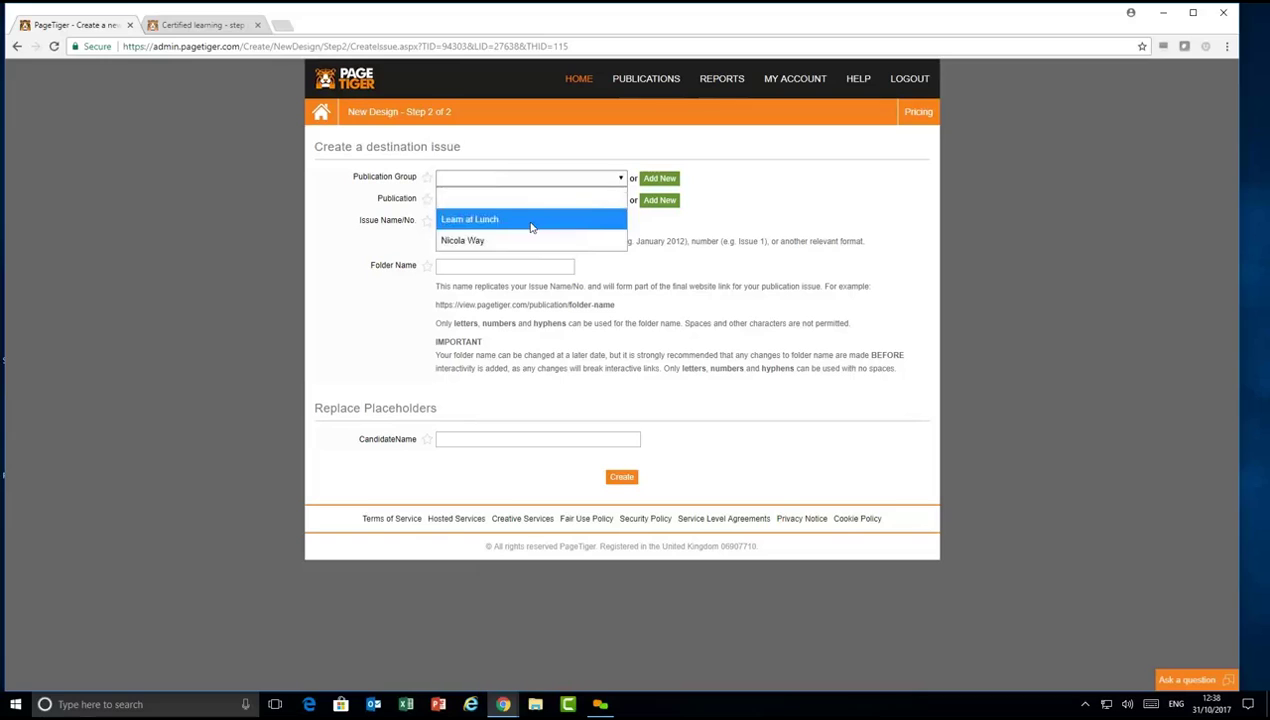
pyautogui.click(530, 219)
pyautogui.click(520, 204)
pyautogui.click(515, 240)
pyautogui.click(501, 224)
pyautogui.click(501, 227)
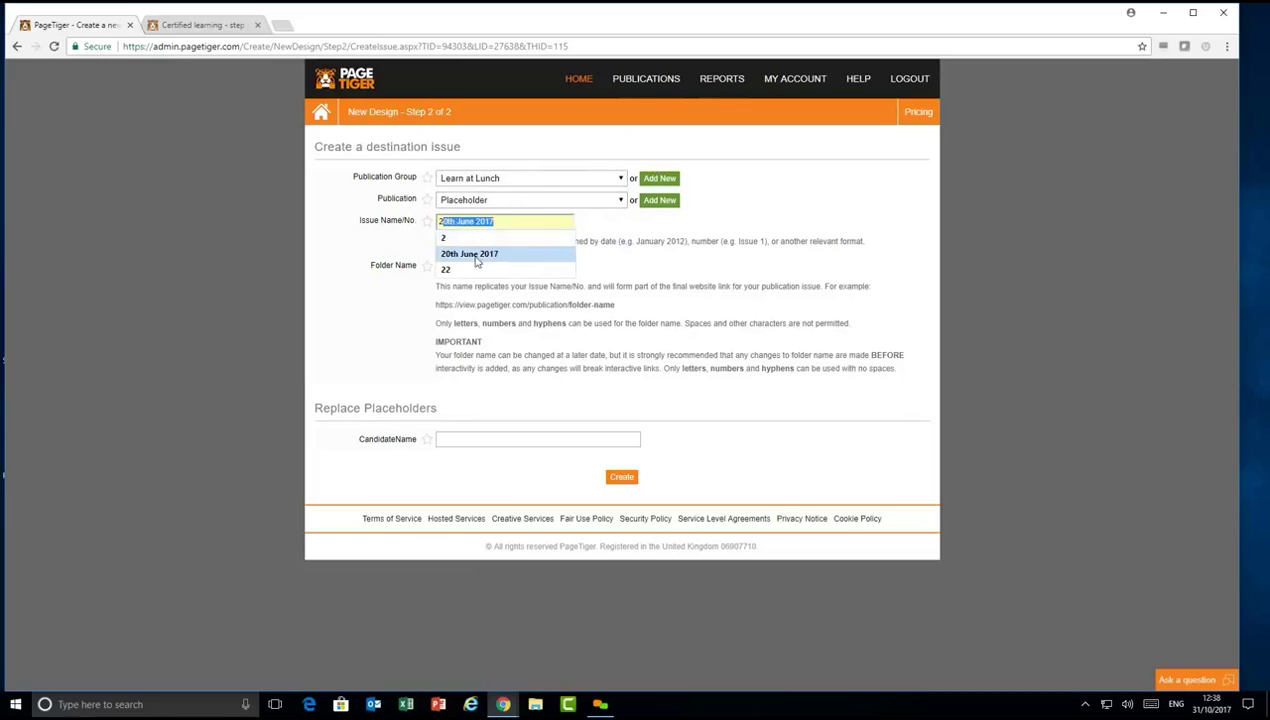
pyautogui.click(483, 264)
pyautogui.click(466, 265)
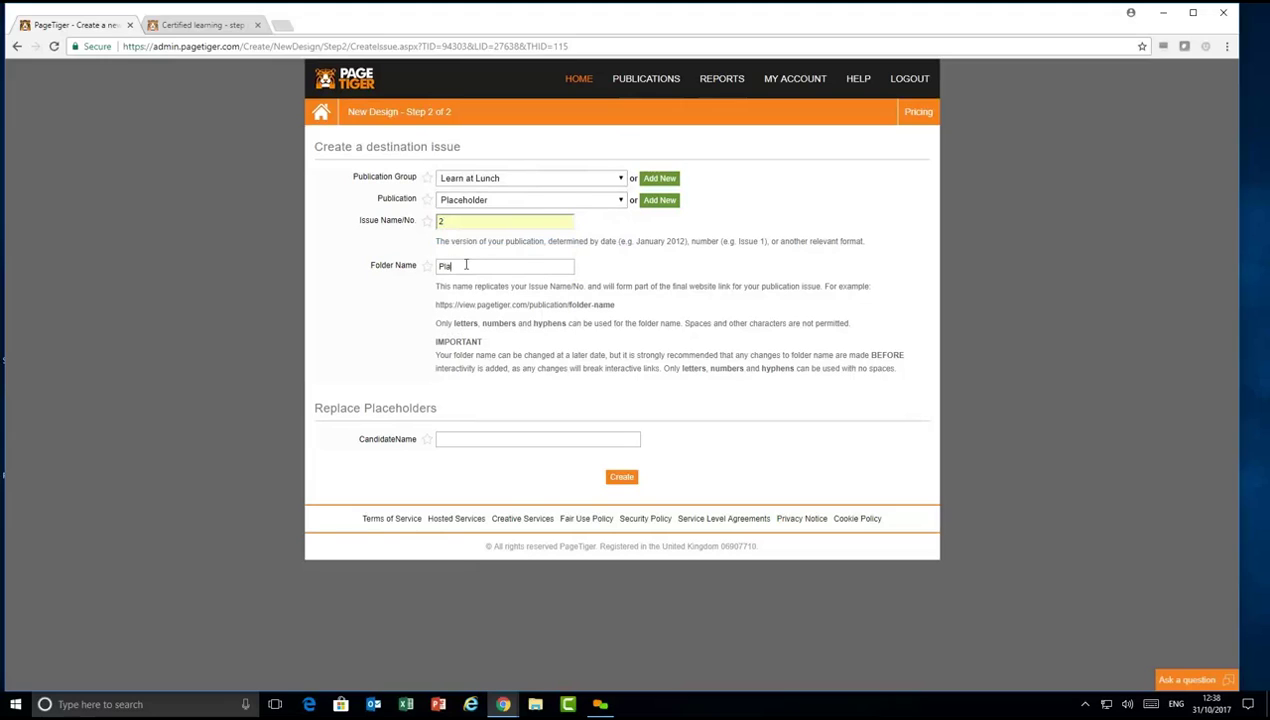
pyautogui.write('Test')
# Fill the CandidateName placeholder with the candidate's full name and create the issue
pyautogui.click(490, 438)
pyautogui.write('Joe Bloggs')
pyautogui.click(621, 479)
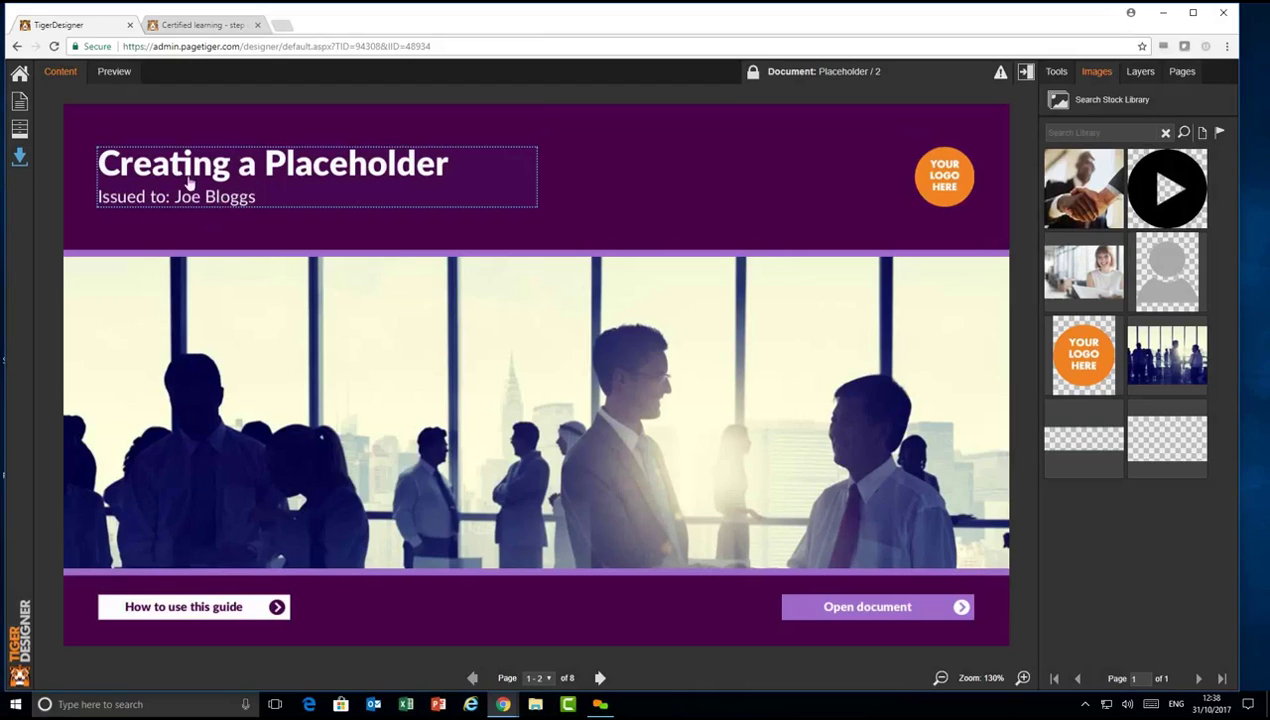
# Look through the new document's pages from the cover up to pages 5-6
pyautogui.click(600, 679)
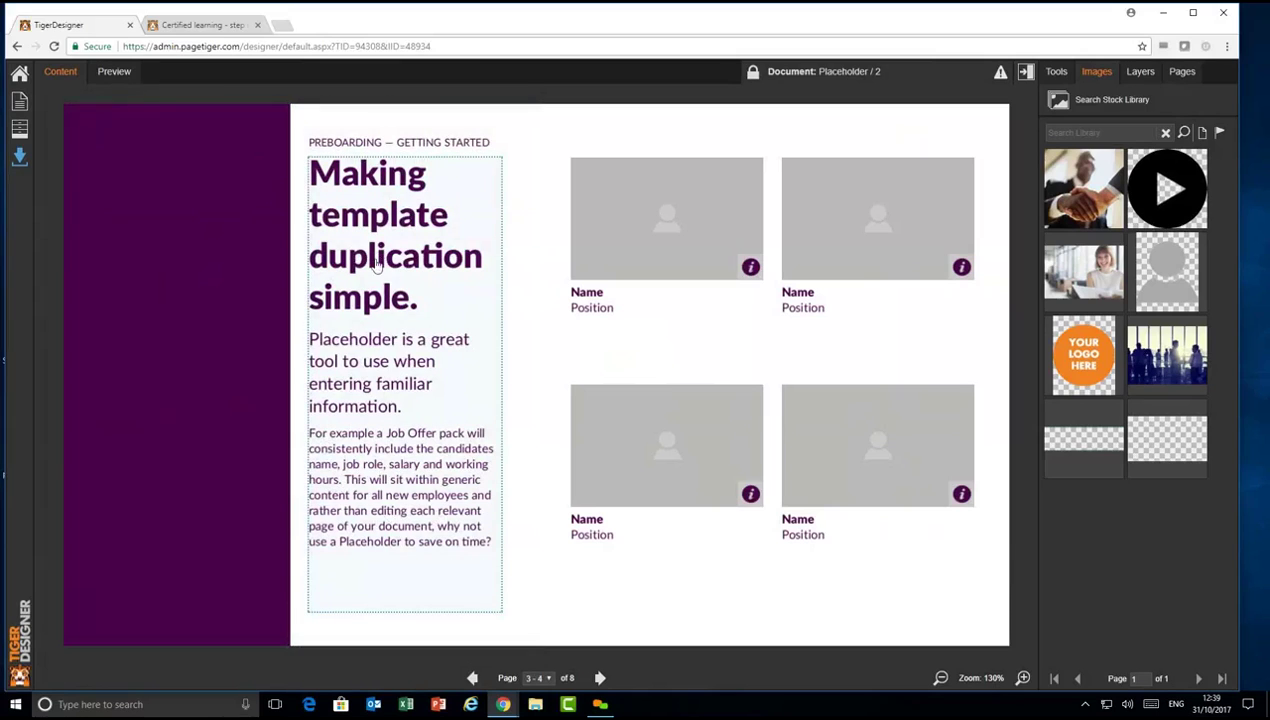
pyautogui.click(600, 679)
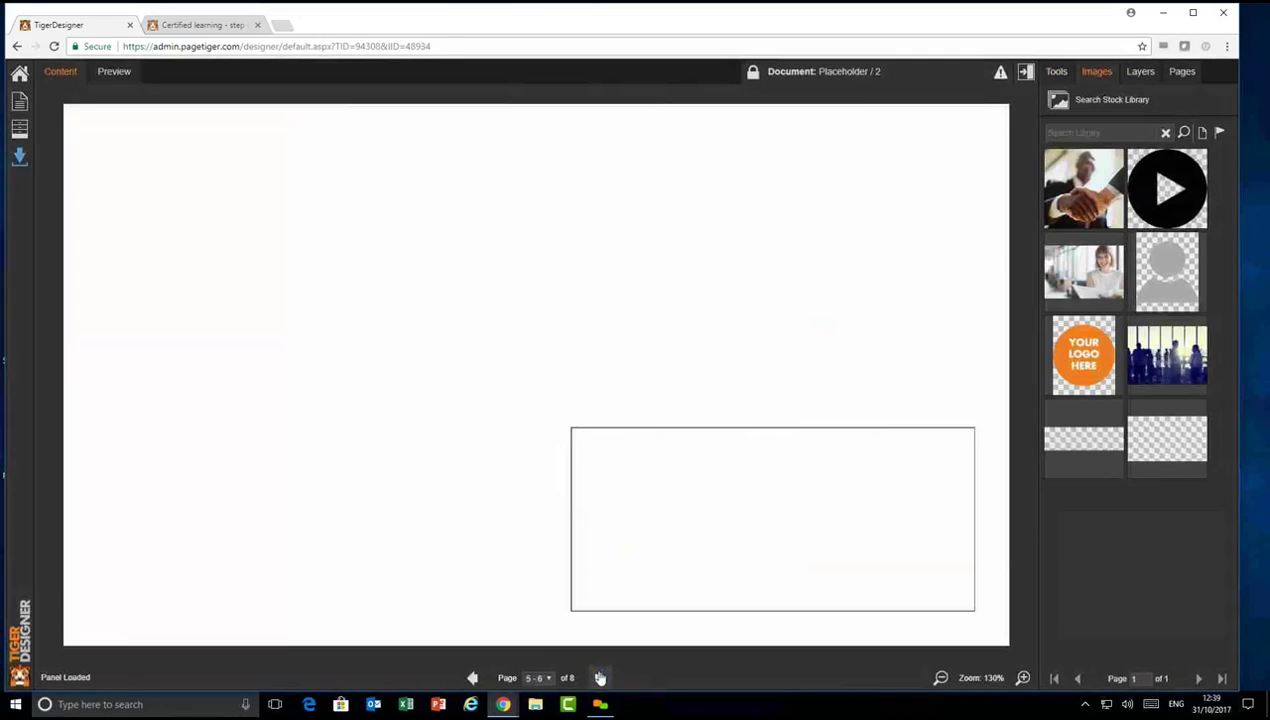